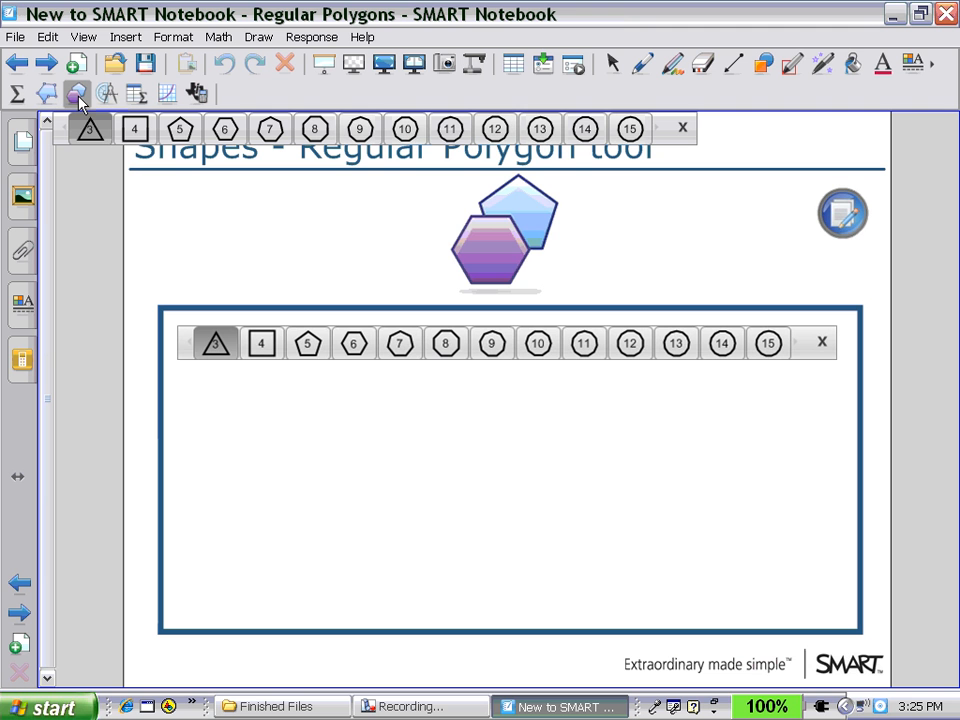
Draw a small regular hexagon in the left half of the blue-framed area with the Regular Polygons tool.
click(228, 130)
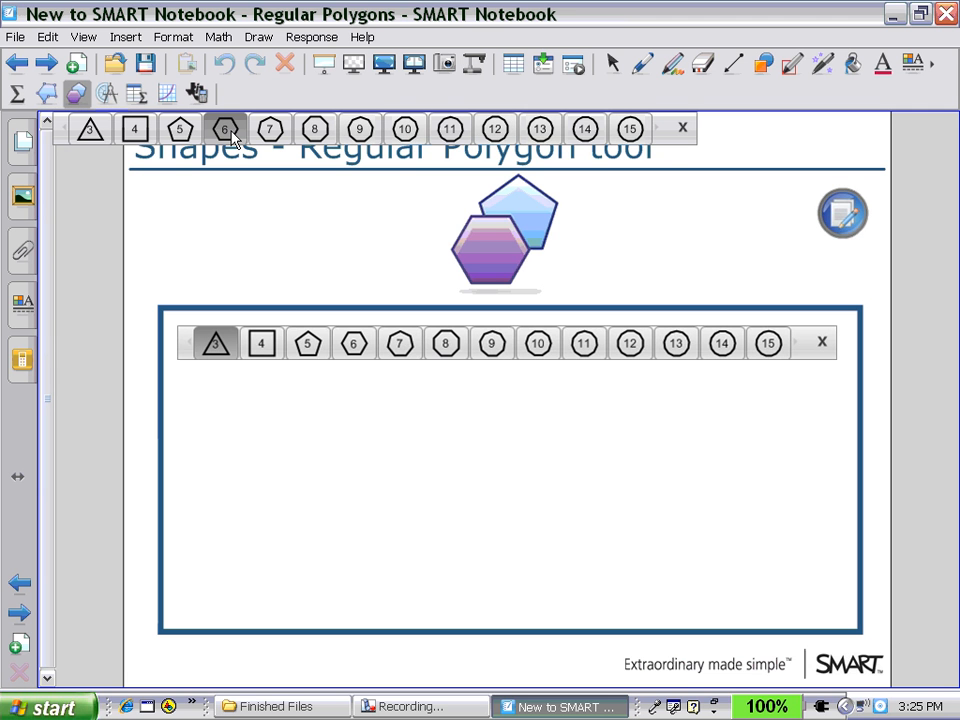
drag(344, 417, 274, 523)
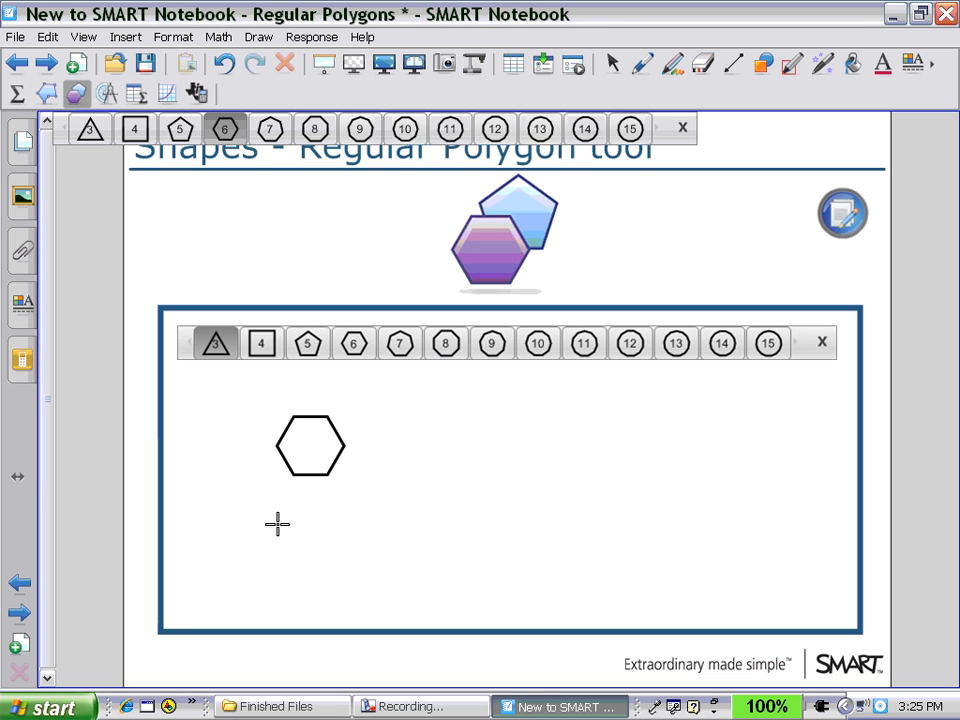
click(612, 64)
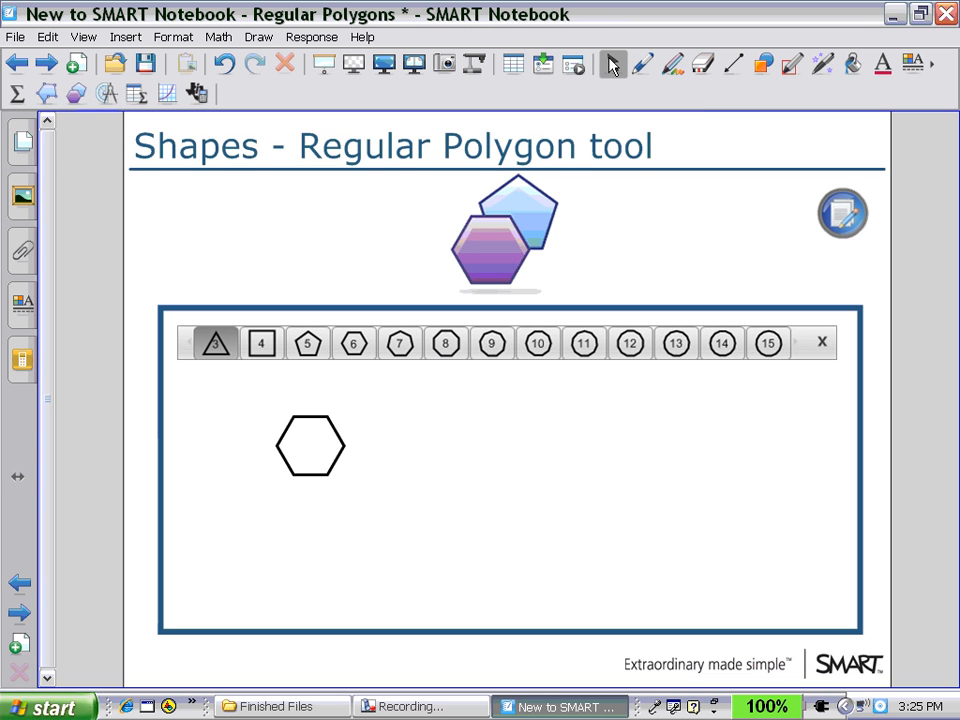
Give the hexagon a gradient fill from light orange to yellow and a light orange outline.
click(279, 442)
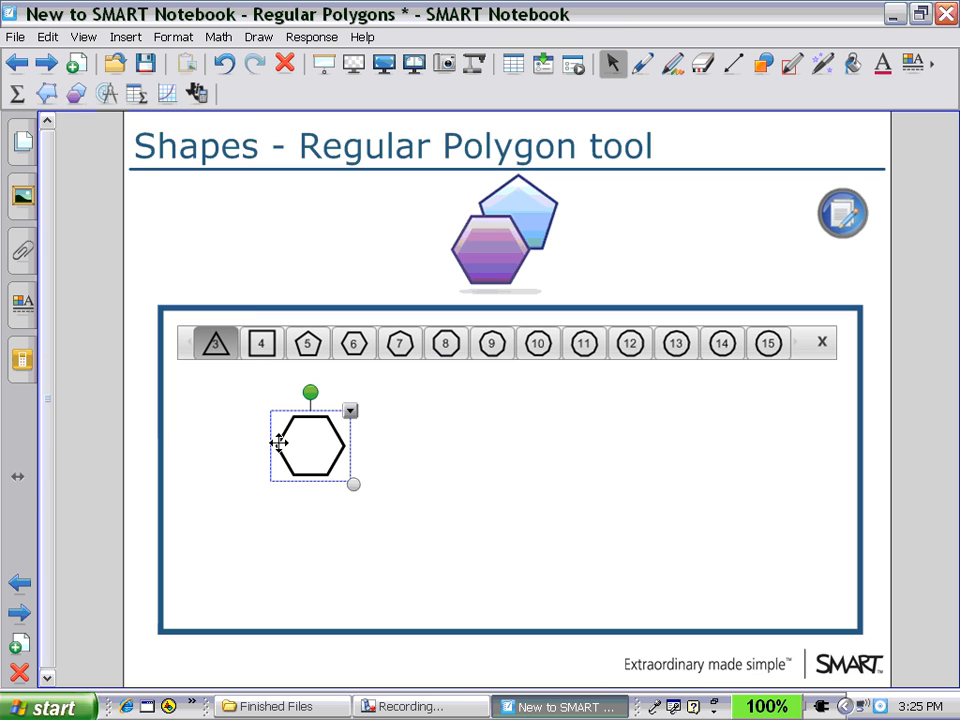
click(25, 310)
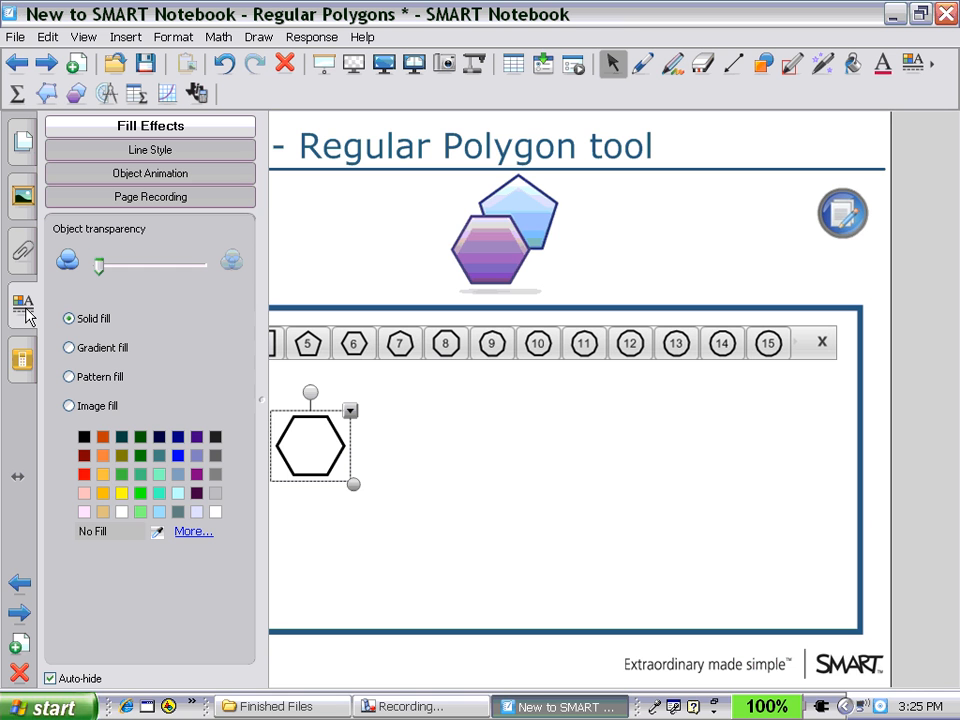
click(70, 347)
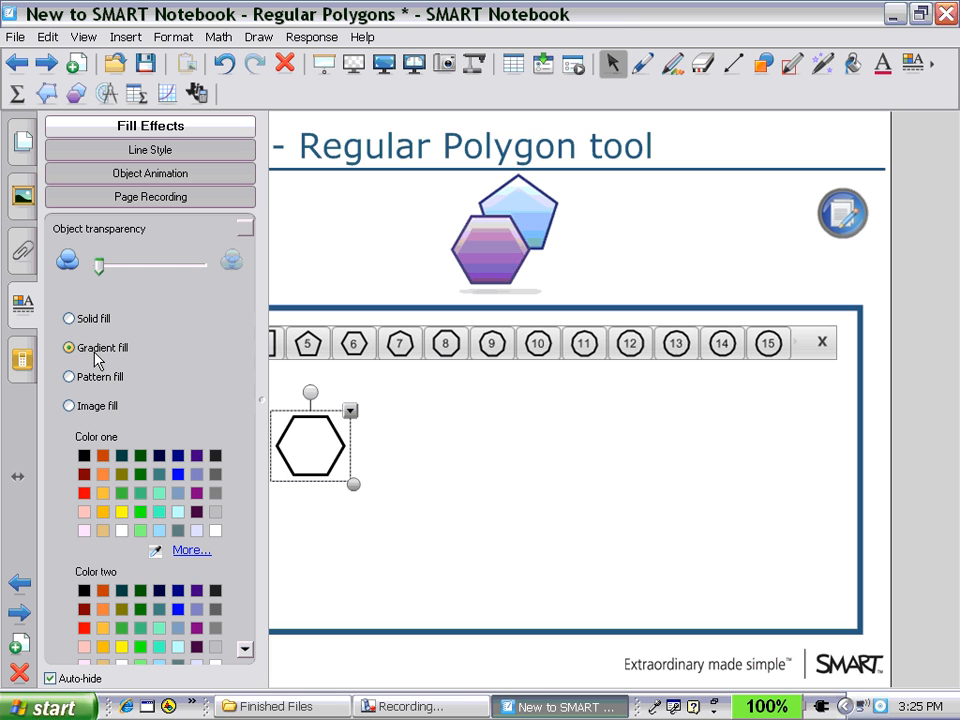
click(103, 493)
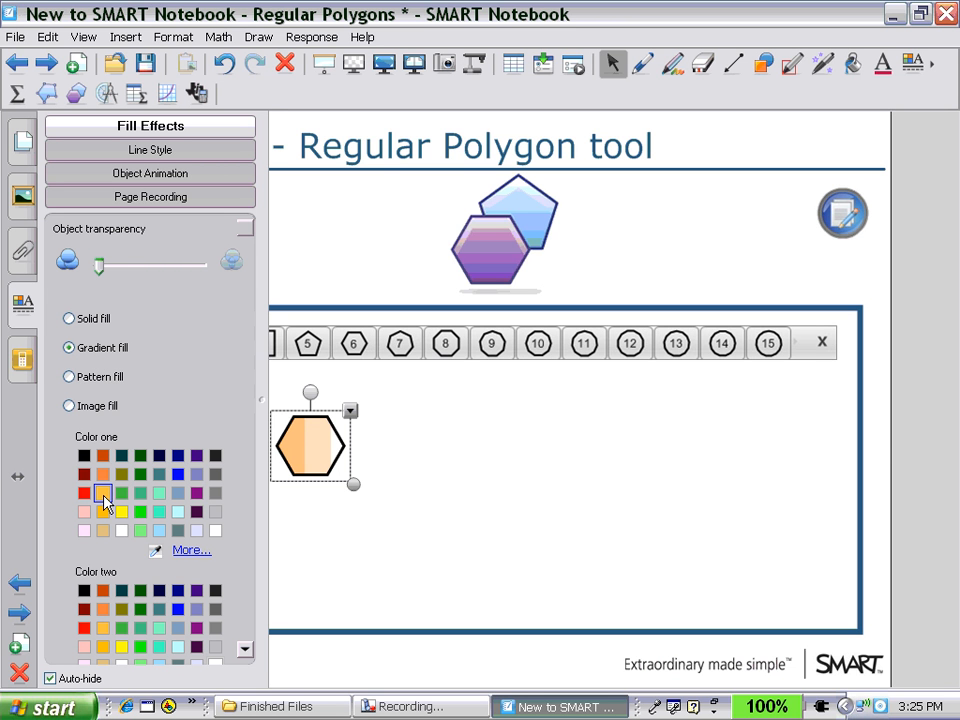
click(122, 647)
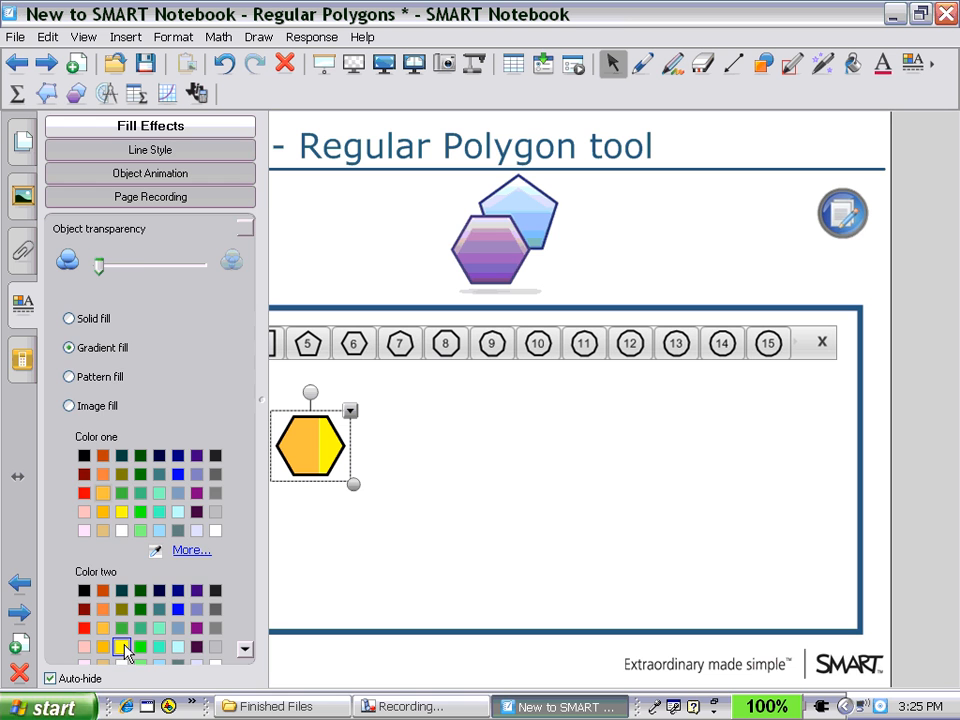
click(125, 152)
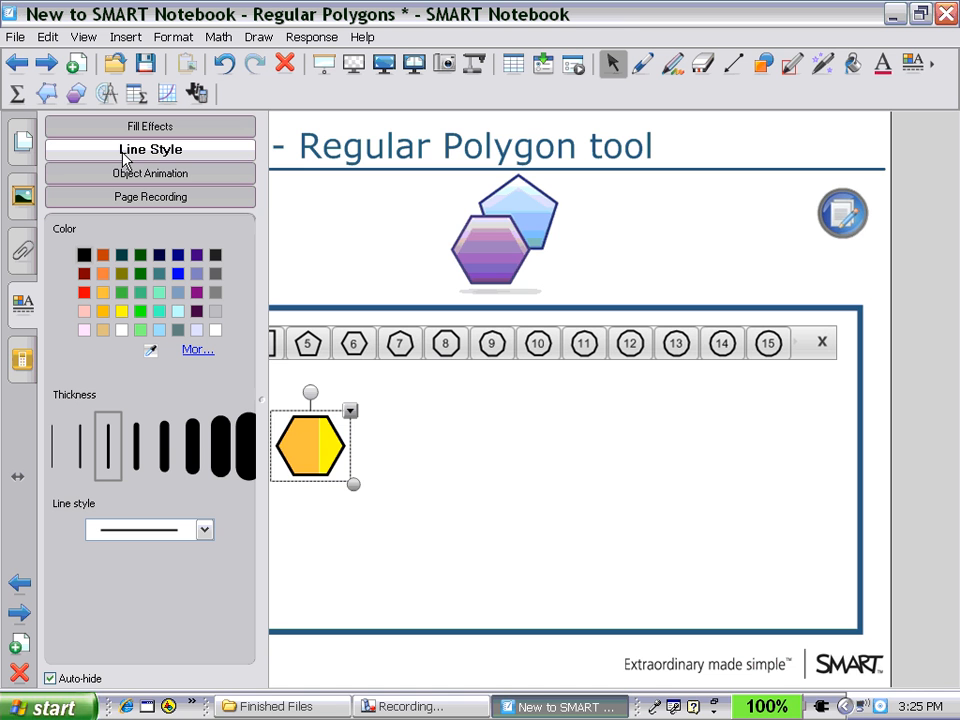
click(103, 293)
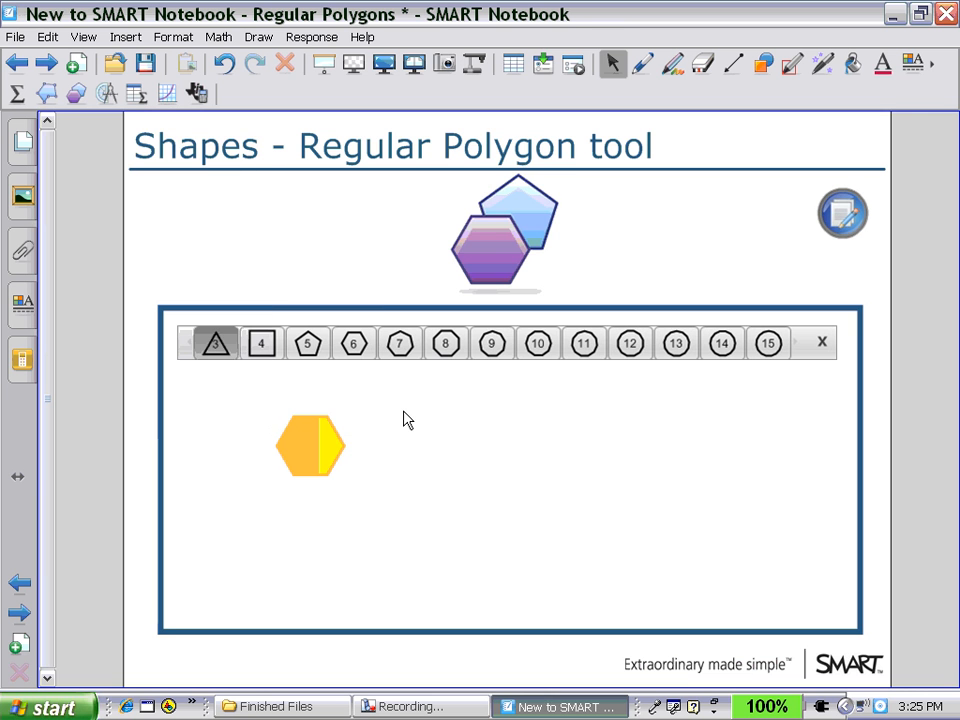
Clone the orange hexagon twice to make three identical hexagons.
click(350, 411)
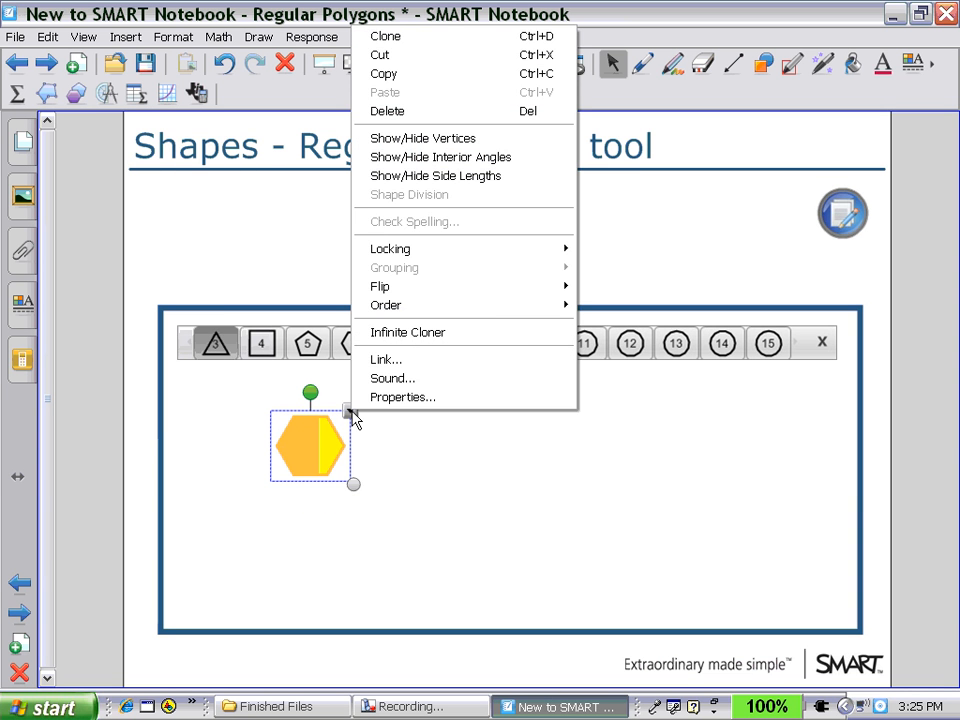
click(385, 38)
click(379, 440)
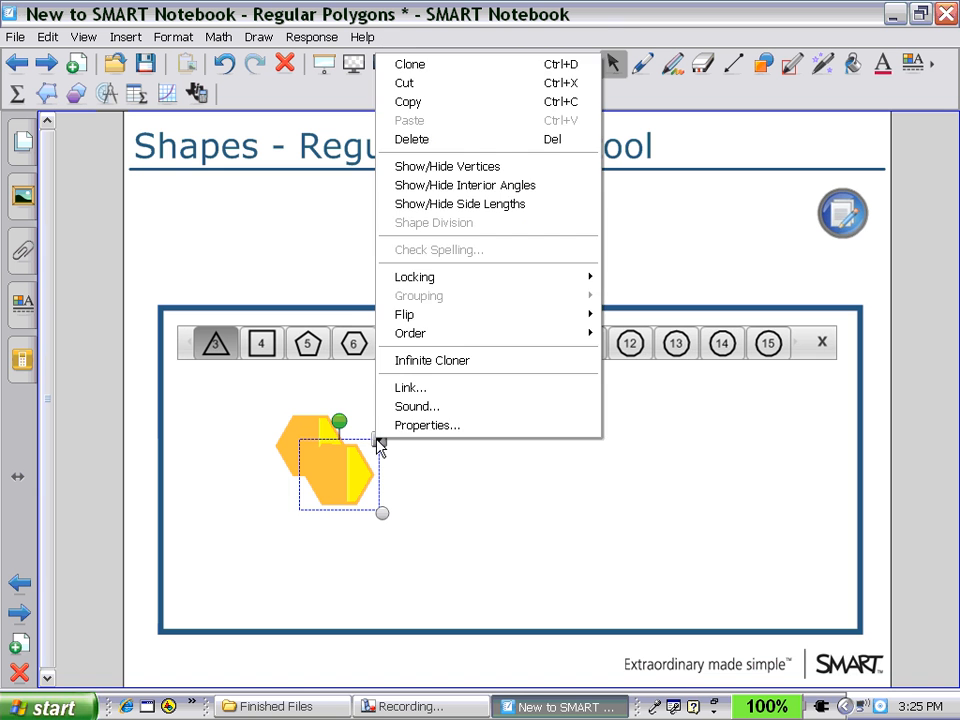
click(410, 65)
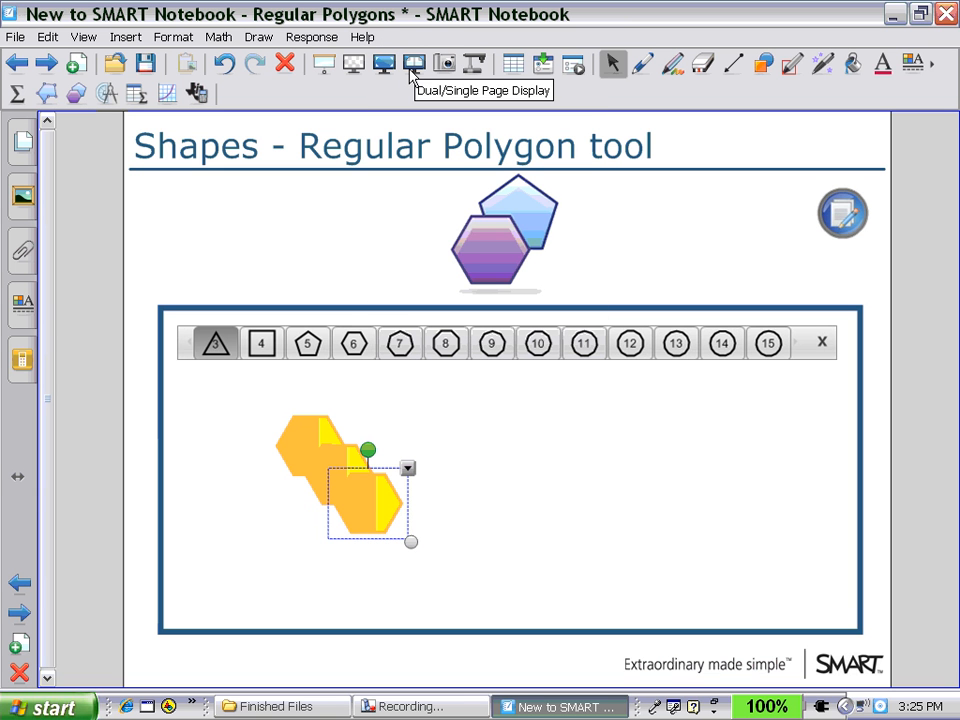
Arrange the two cloned hexagons against the original, one to its lower left and one directly below, as a honeycomb.
mouse_move(369, 499)
mouse_down()
mouse_move(268, 536)
mouse_move(264, 480)
mouse_up()
right_click(264, 480)
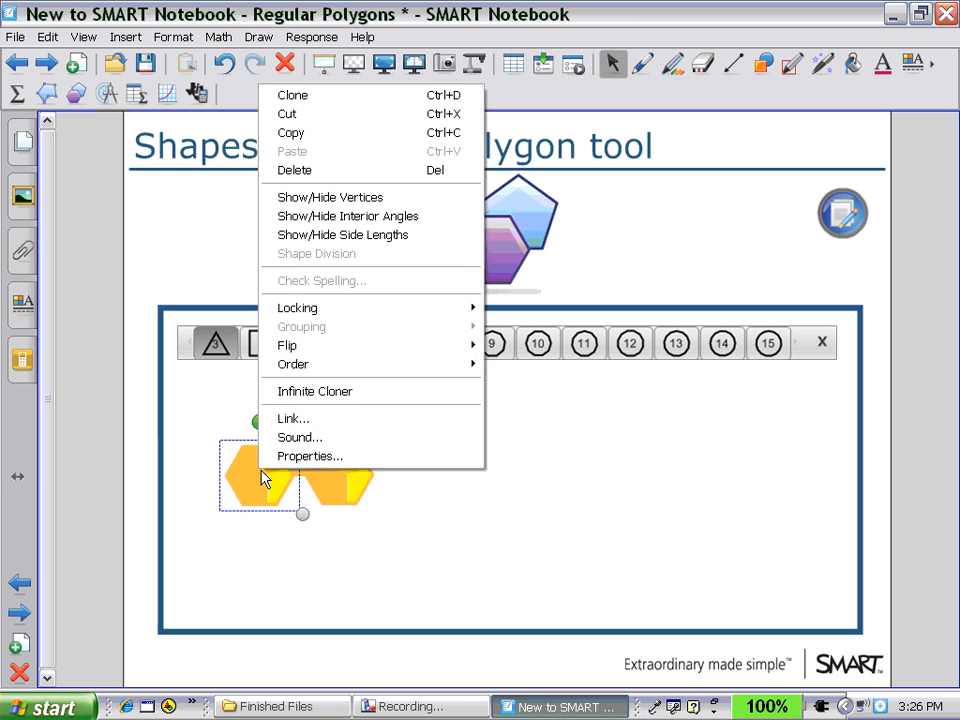
click(193, 439)
drag(343, 490, 312, 507)
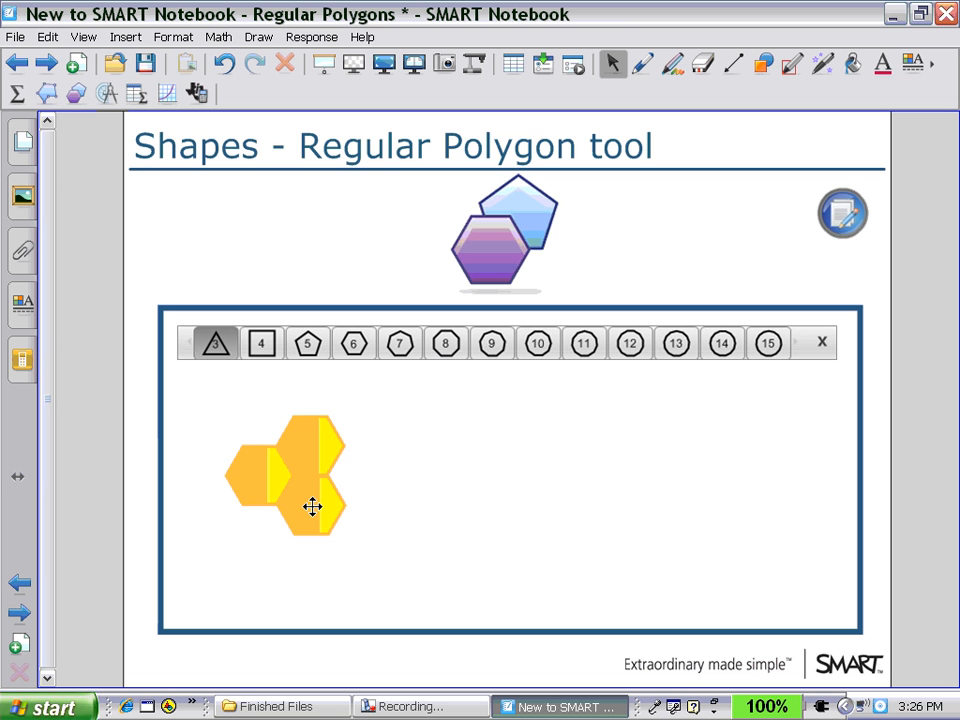
Group the three honeycomb hexagons into a single object and deselect it.
drag(259, 381, 435, 564)
drag(222, 383, 417, 548)
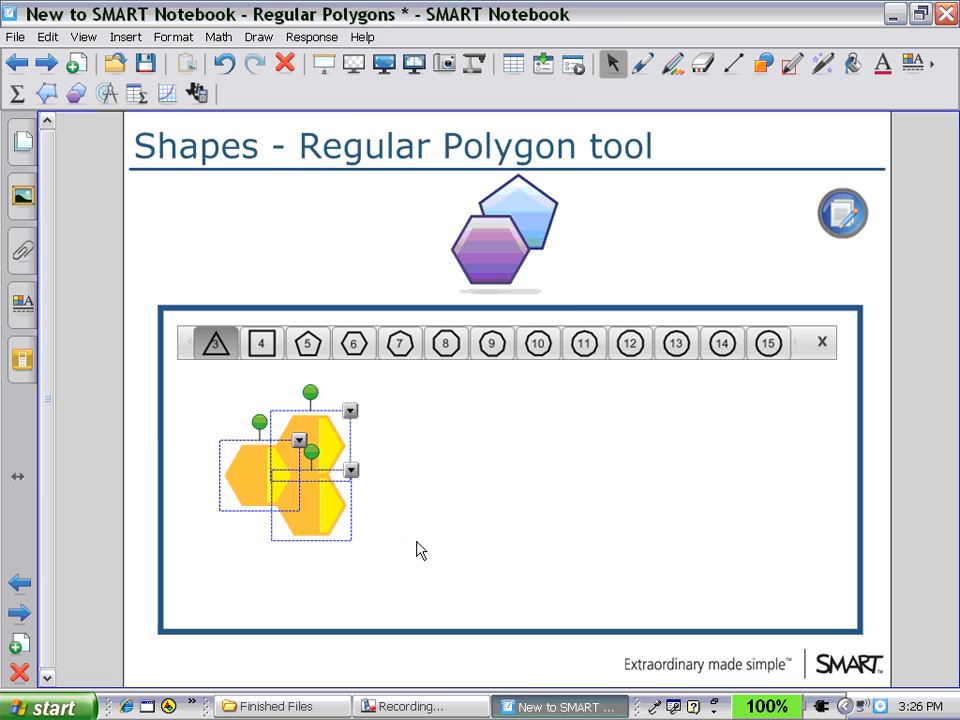
click(350, 411)
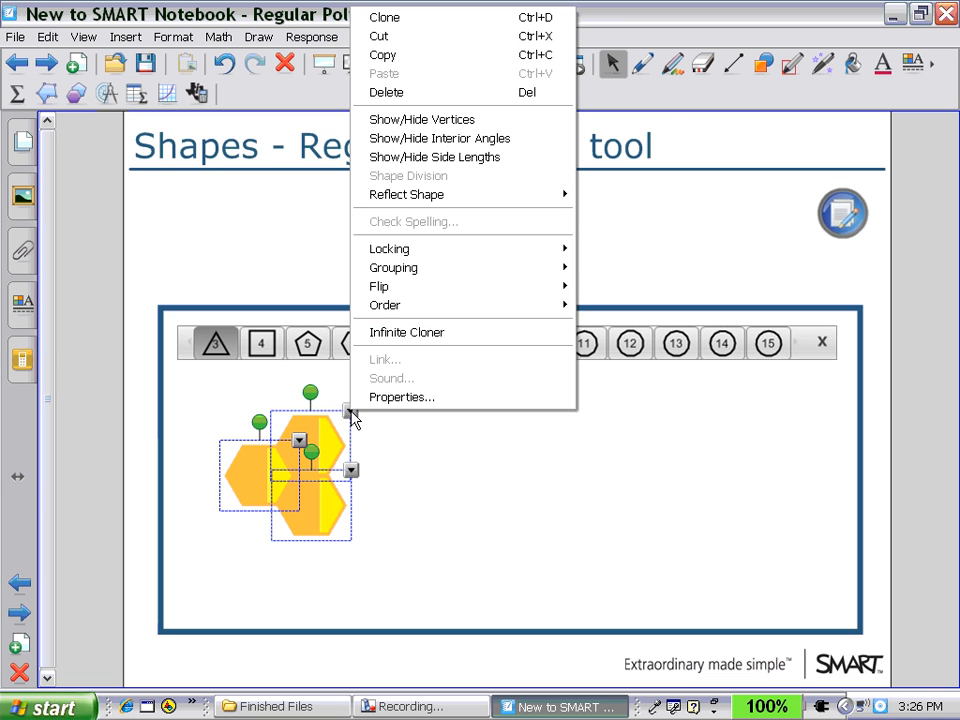
mouse_move(398, 268)
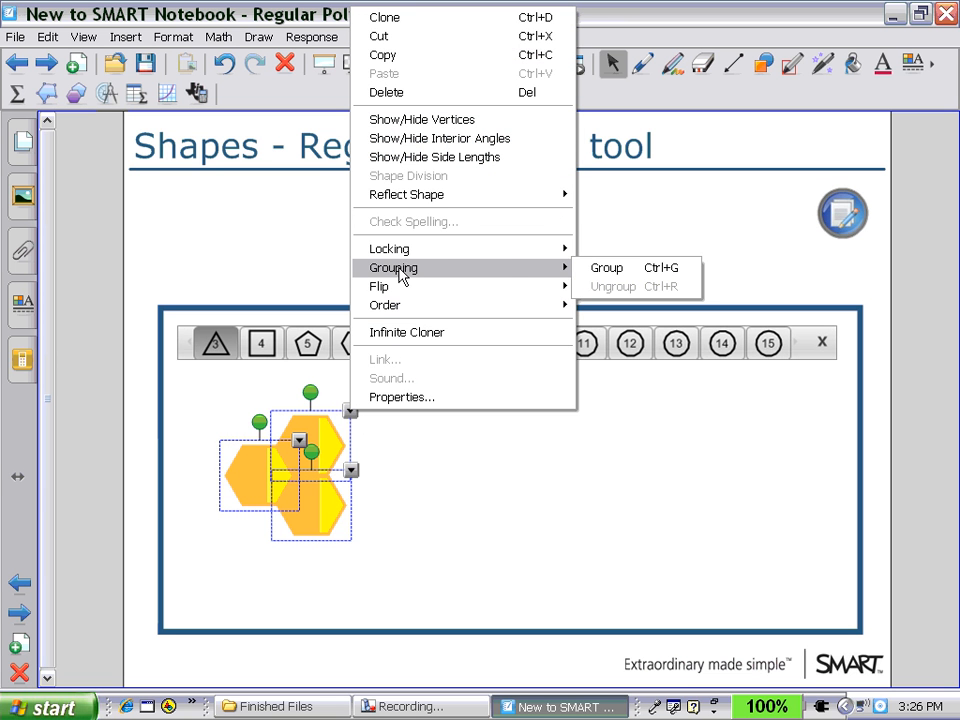
click(606, 268)
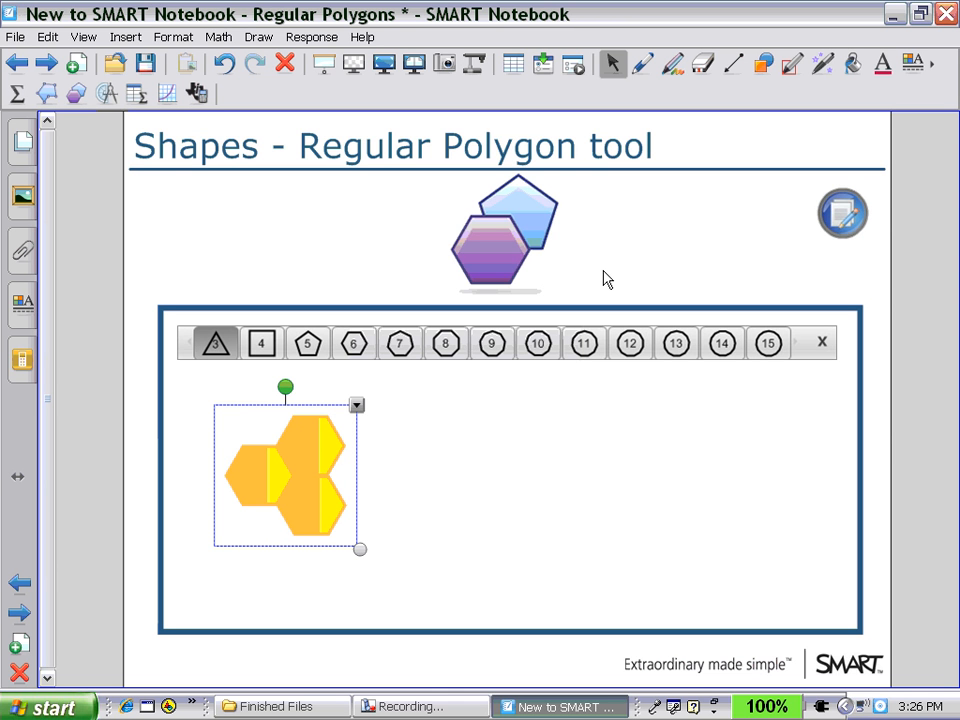
click(474, 445)
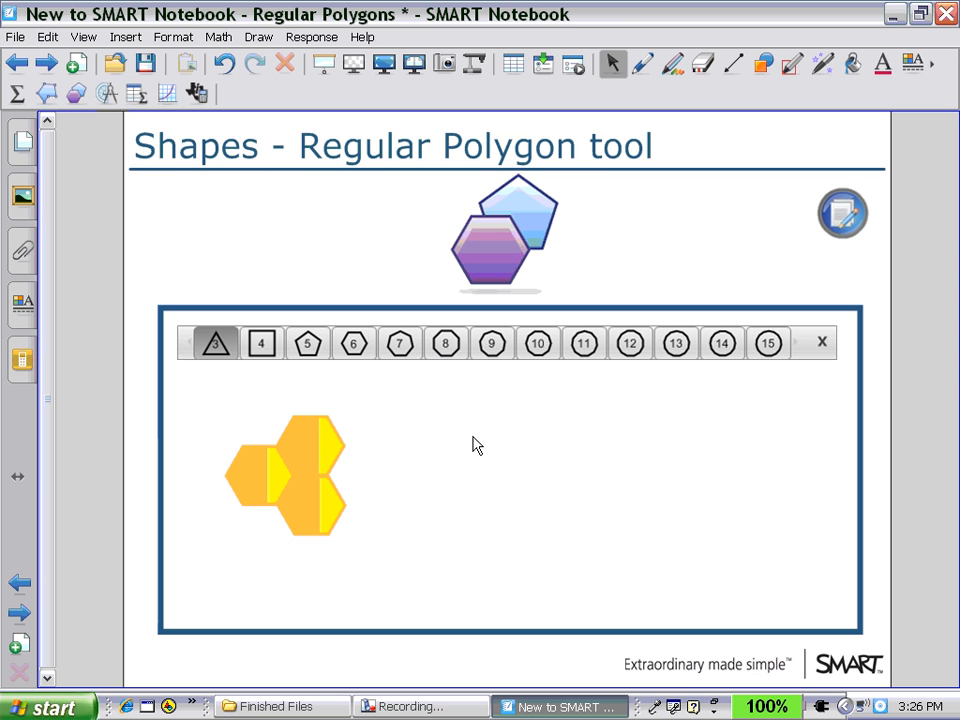
click(76, 95)
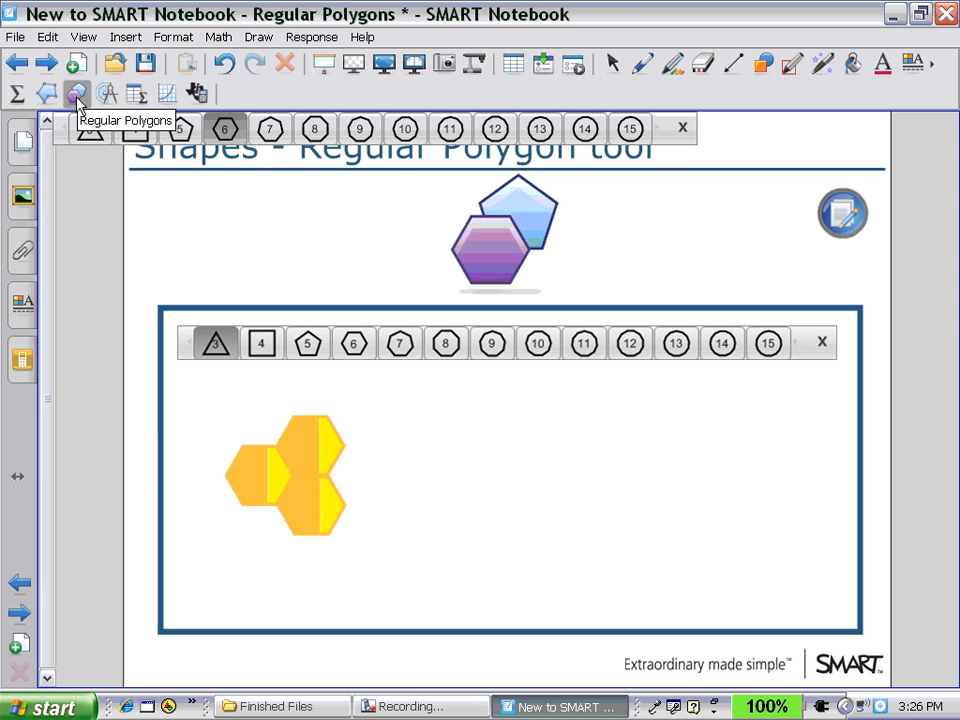
click(319, 136)
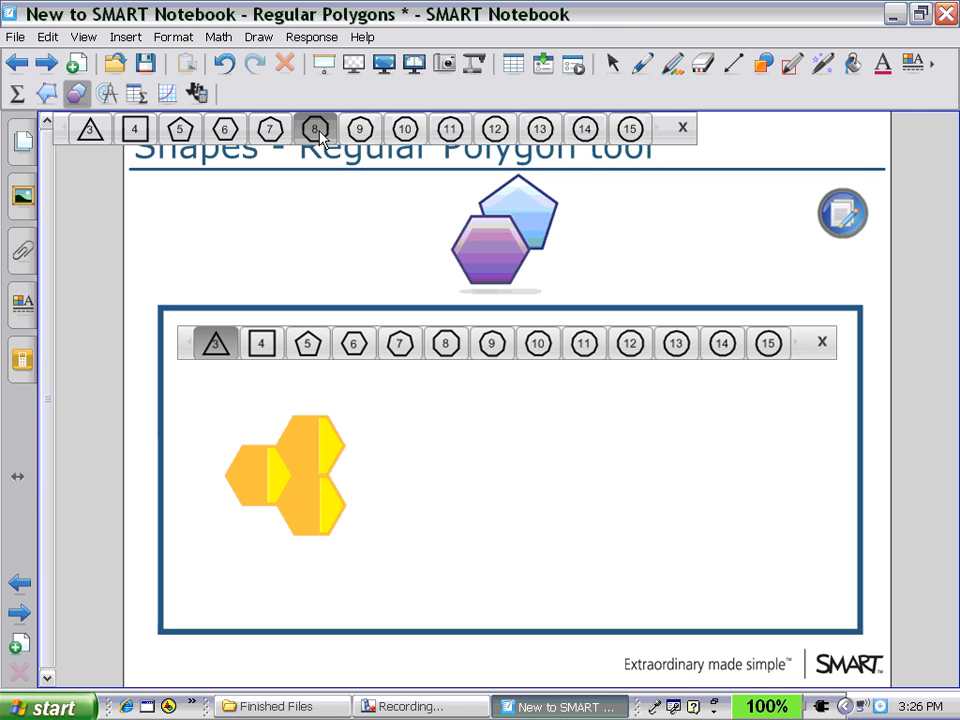
mouse_move(550, 408)
mouse_down()
mouse_move(441, 576)
mouse_move(371, 602)
mouse_up()
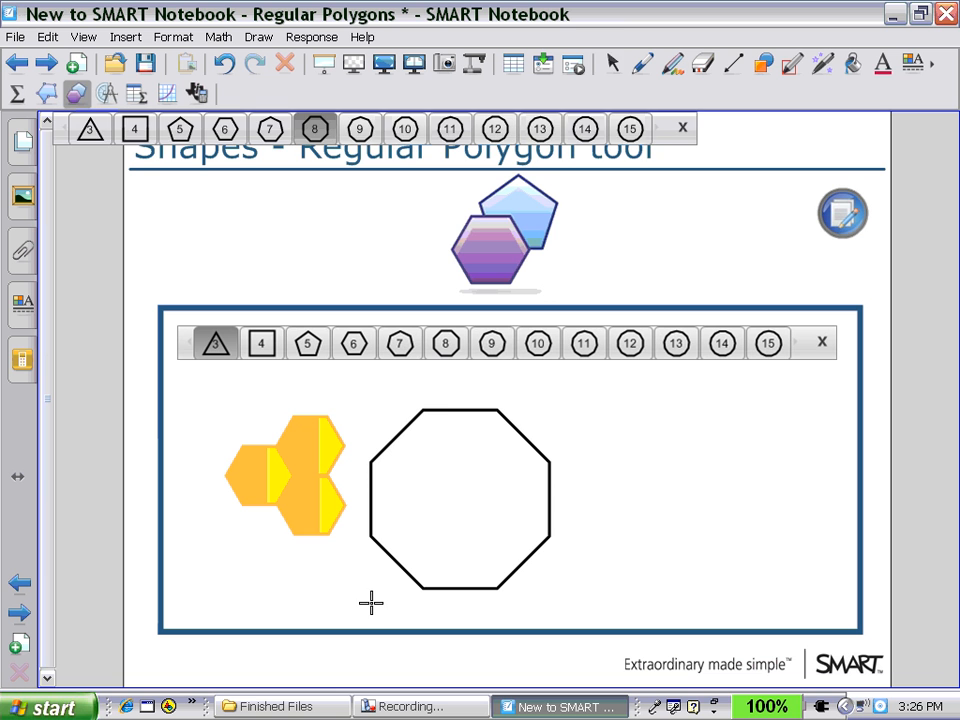
click(612, 64)
drag(440, 406, 602, 397)
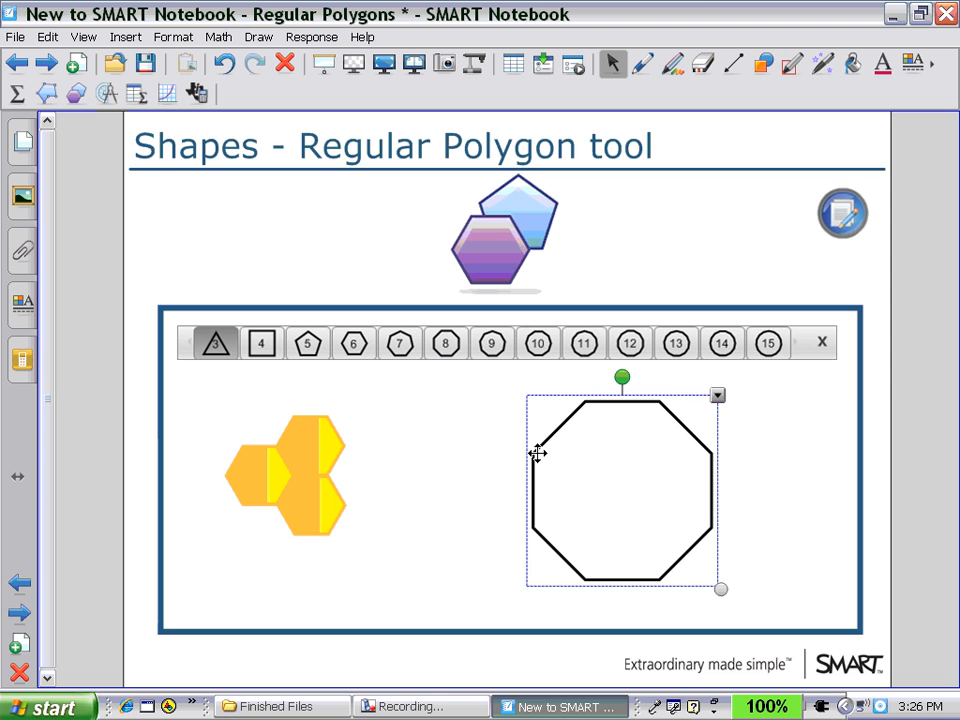
click(717, 395)
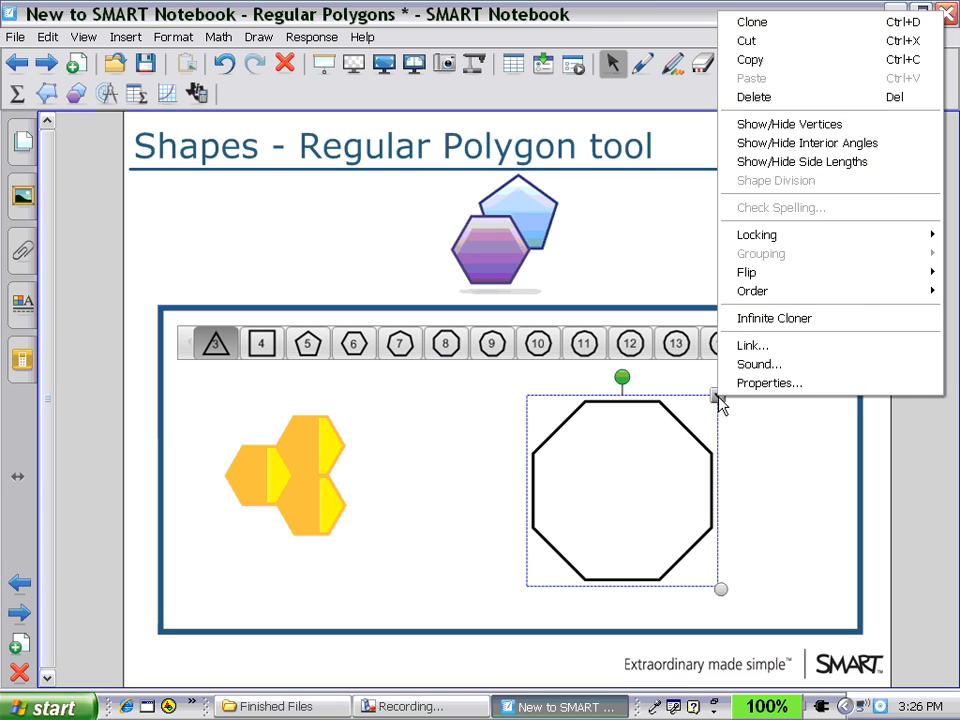
click(754, 41)
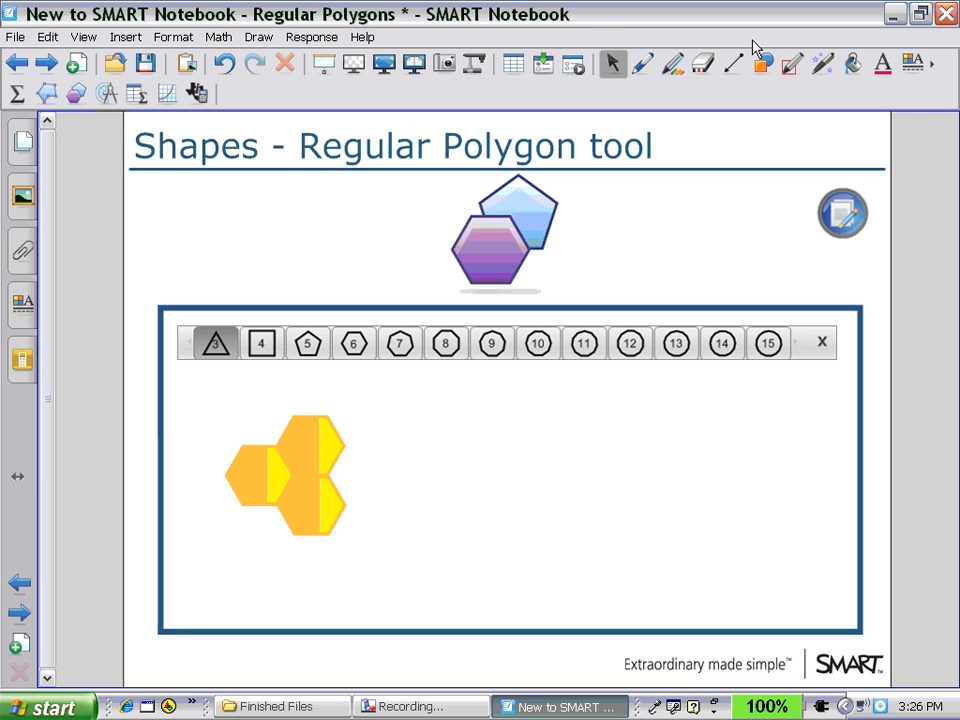
Draw a large regular octagon and move it to the empty space to the right of the honeycomb.
click(75, 94)
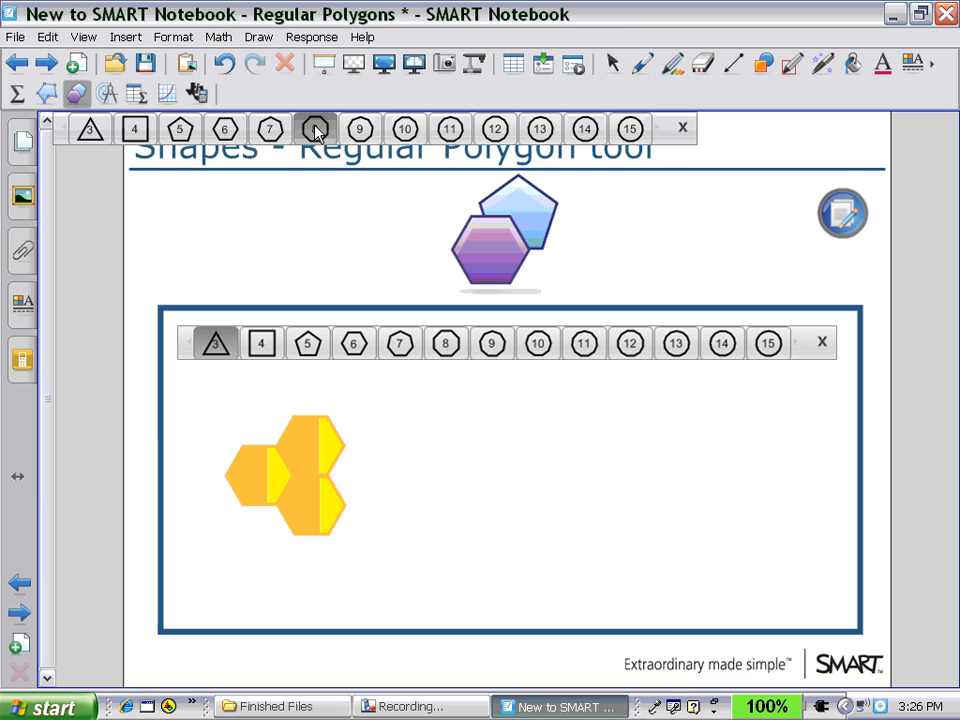
drag(527, 408, 336, 684)
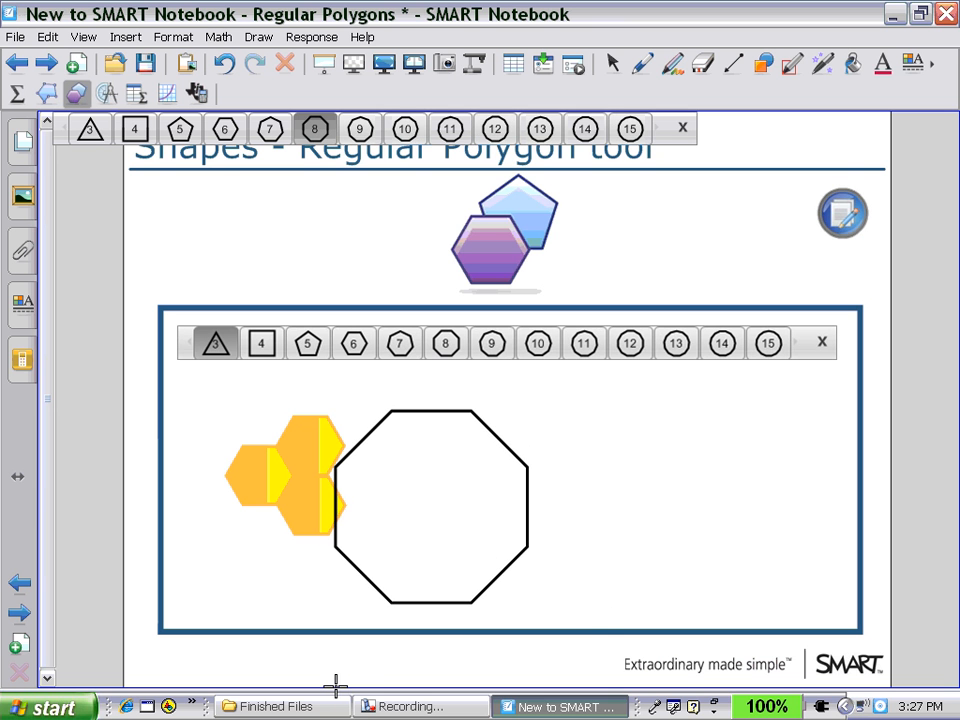
click(610, 66)
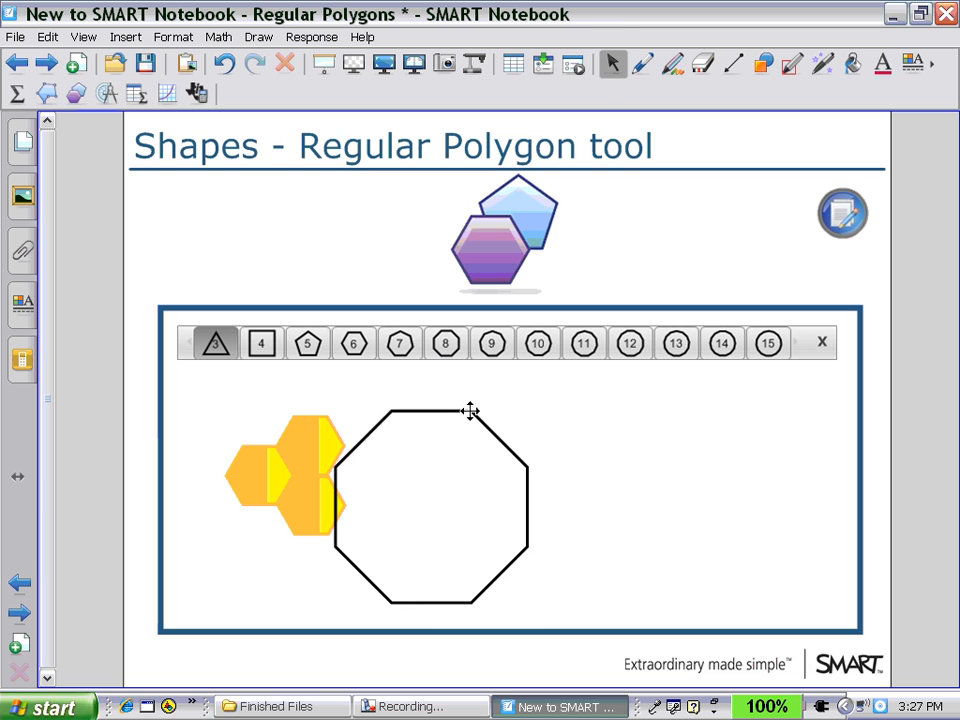
drag(471, 408, 616, 394)
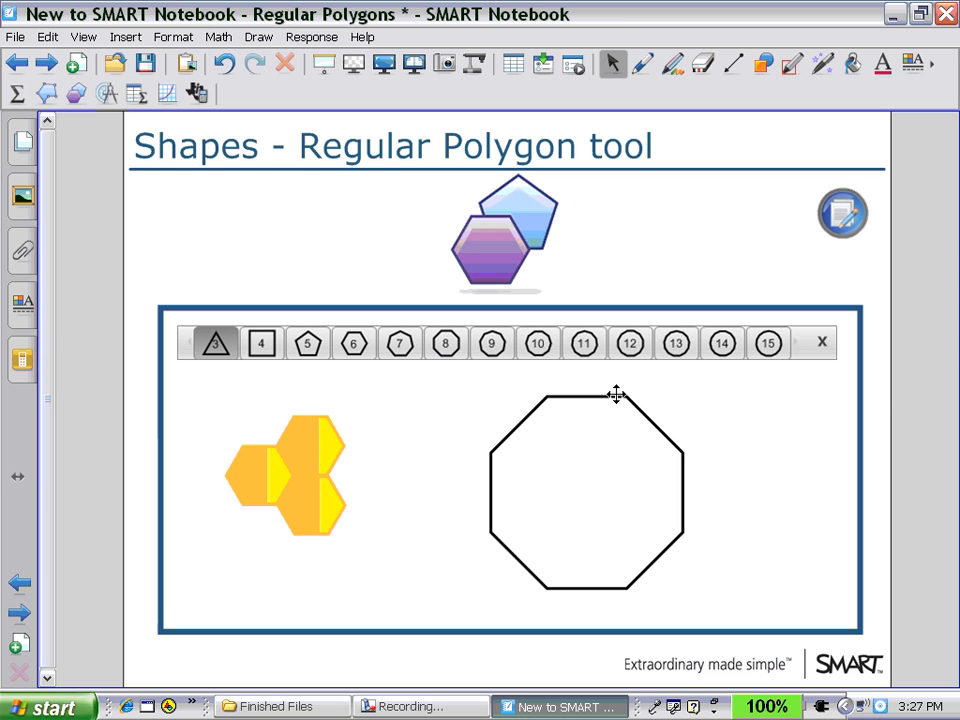
drag(616, 394, 616, 394)
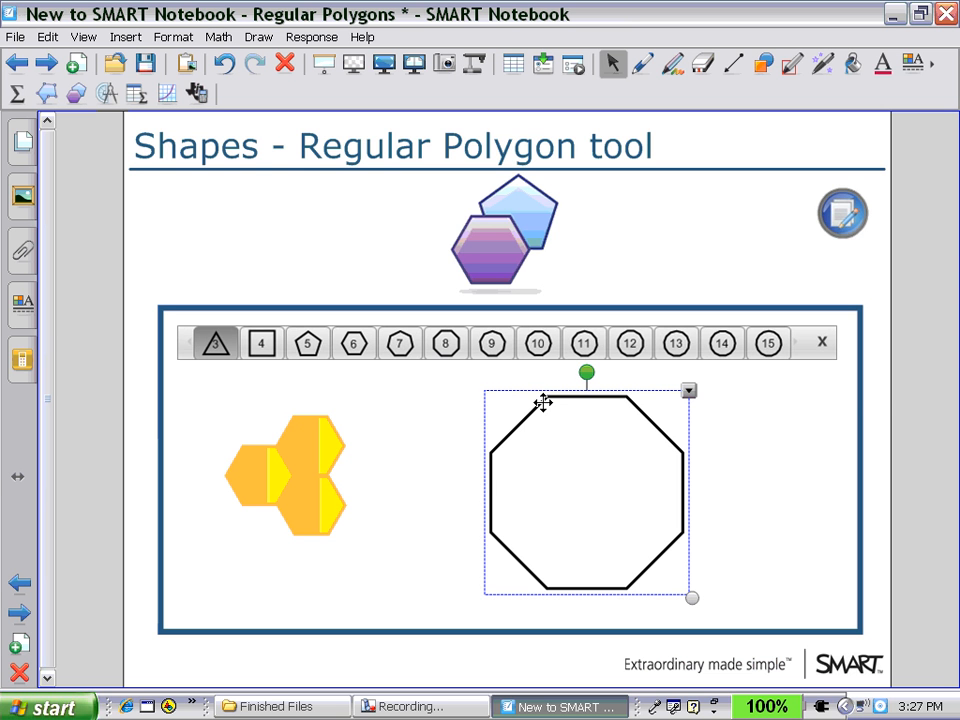
Clone the octagon and shrink the copy slightly so it is smaller than the original.
click(689, 394)
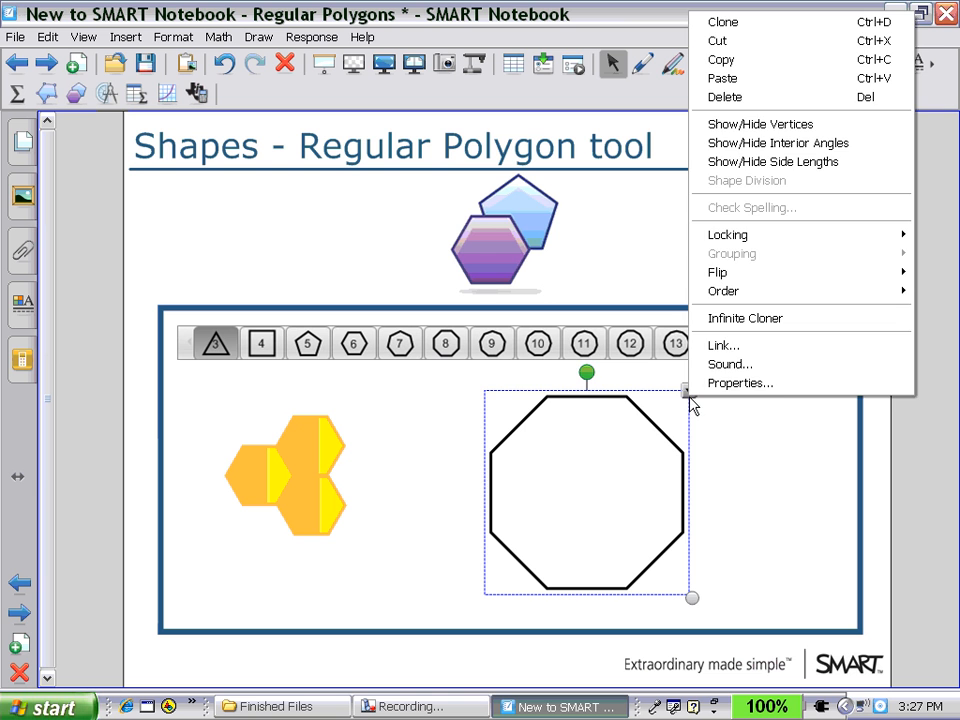
click(735, 22)
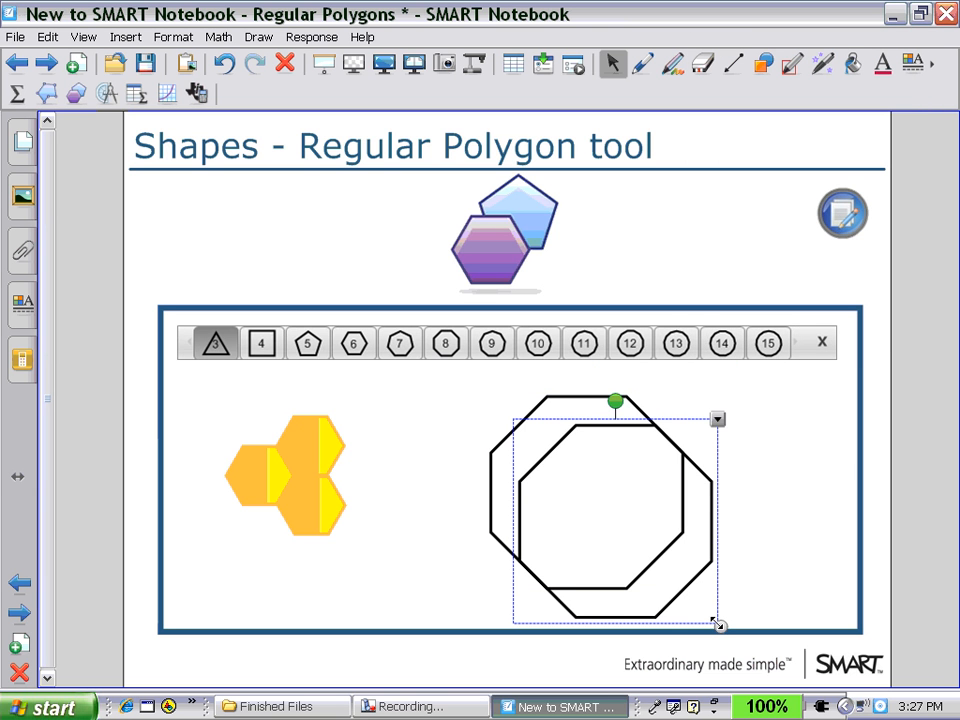
drag(720, 626, 706, 609)
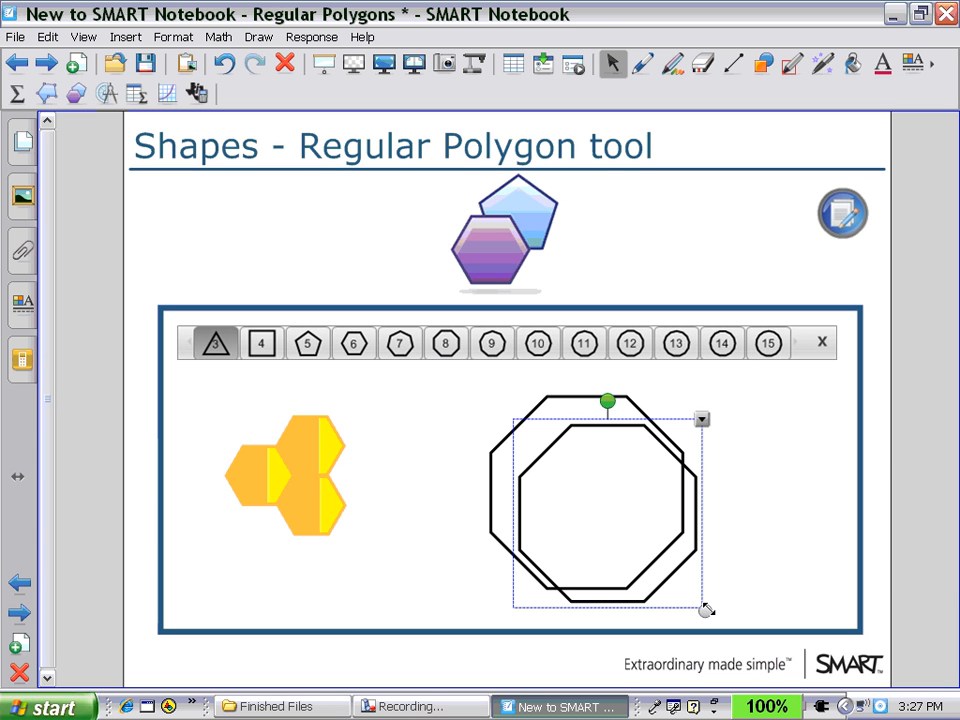
Give the smaller octagon a white outline in the fifth line thickness.
click(22, 310)
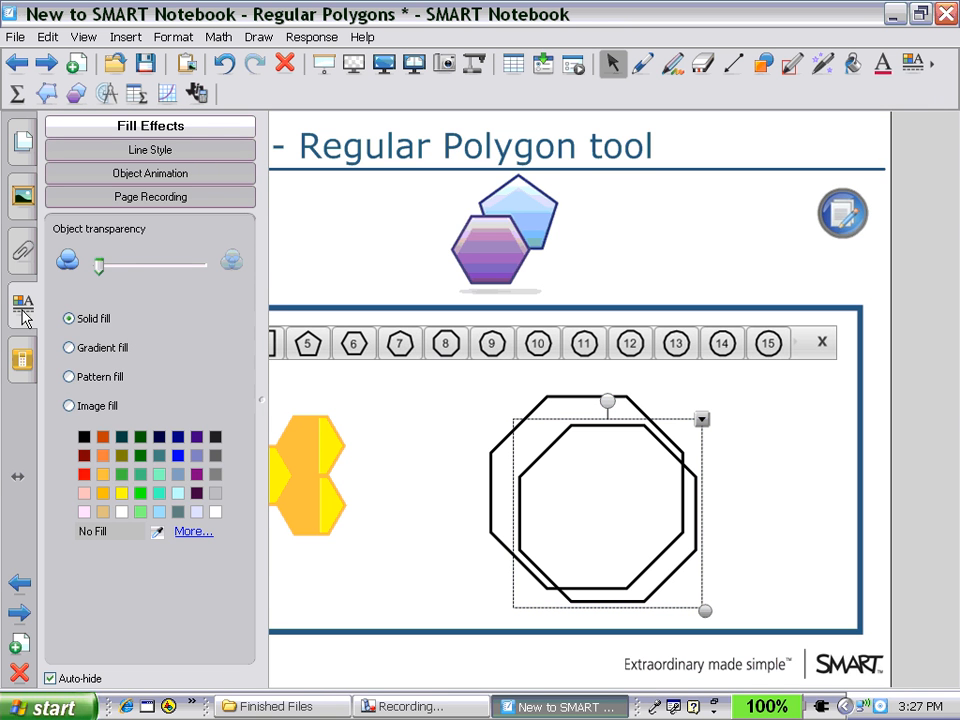
click(151, 152)
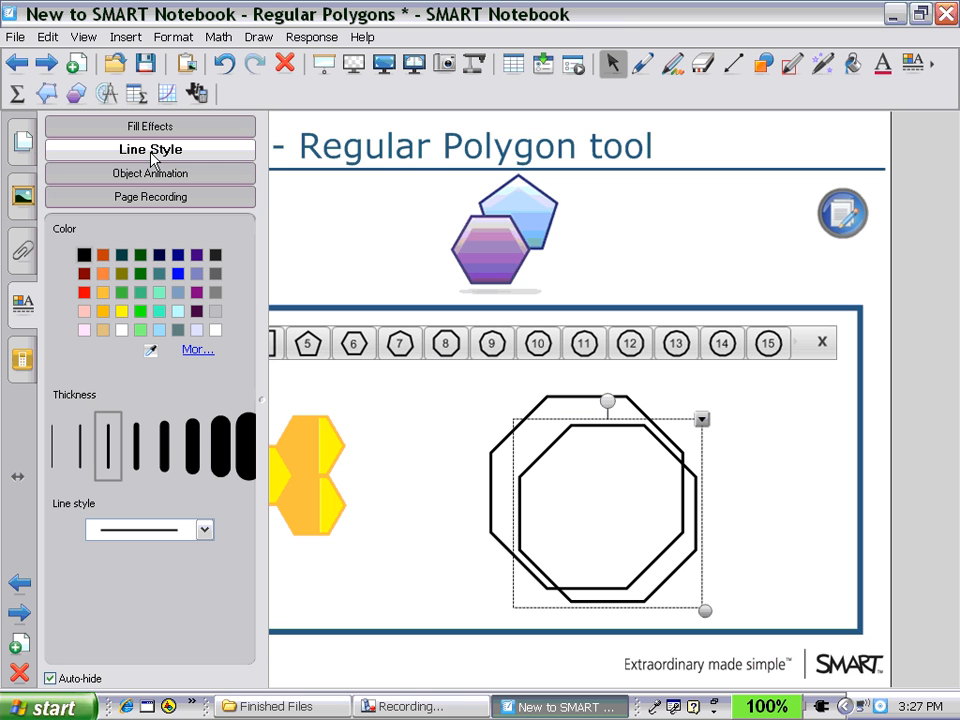
click(164, 445)
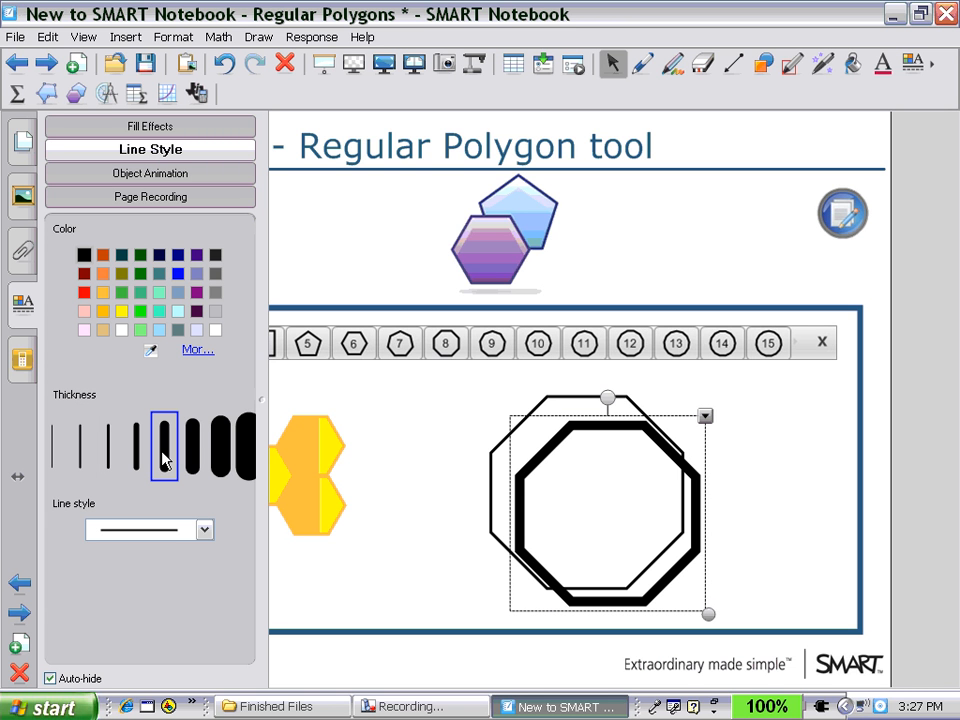
click(217, 331)
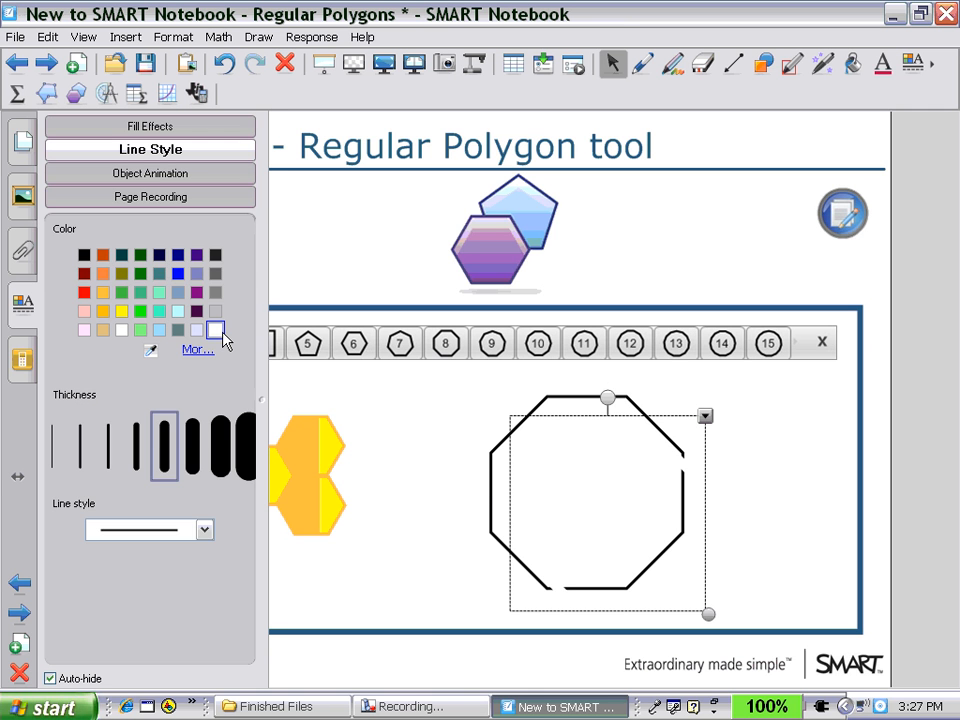
Fill the larger octagon with solid bright red.
click(490, 493)
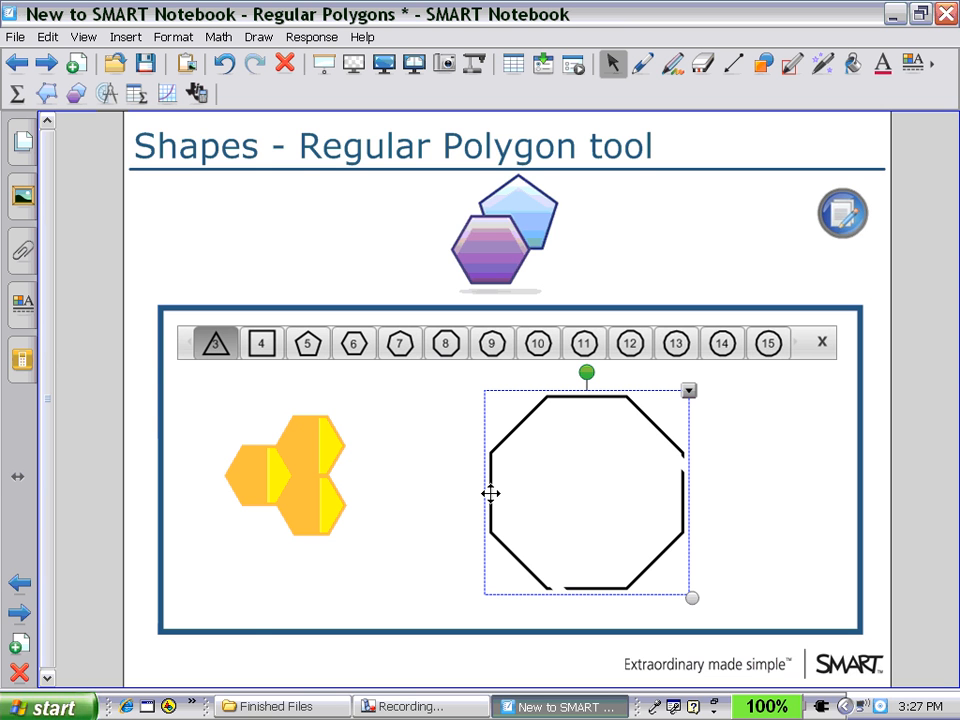
click(23, 310)
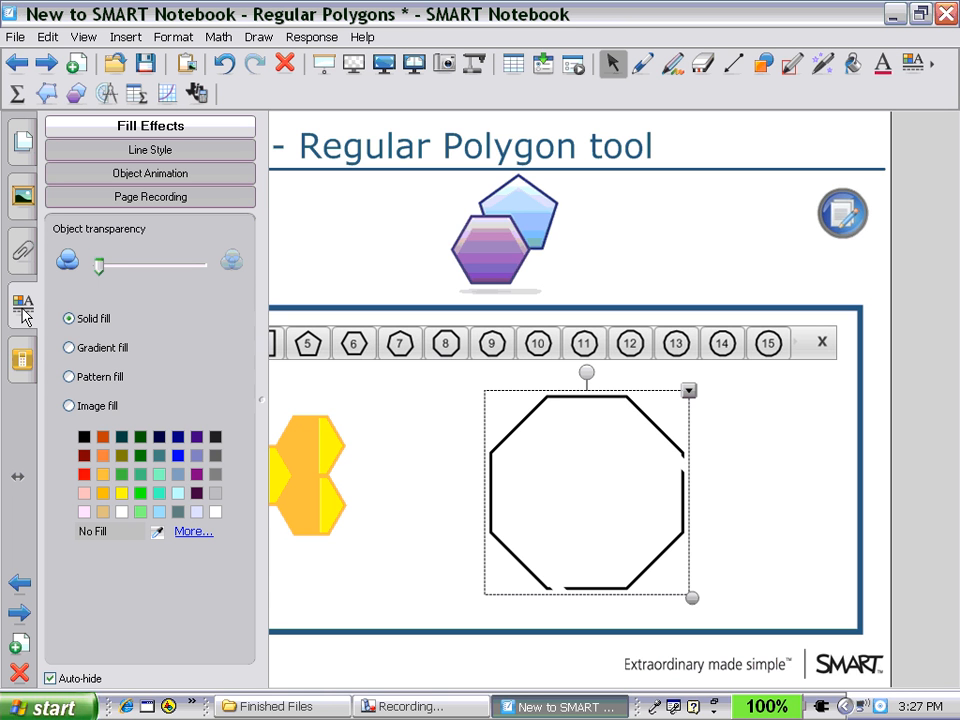
click(84, 474)
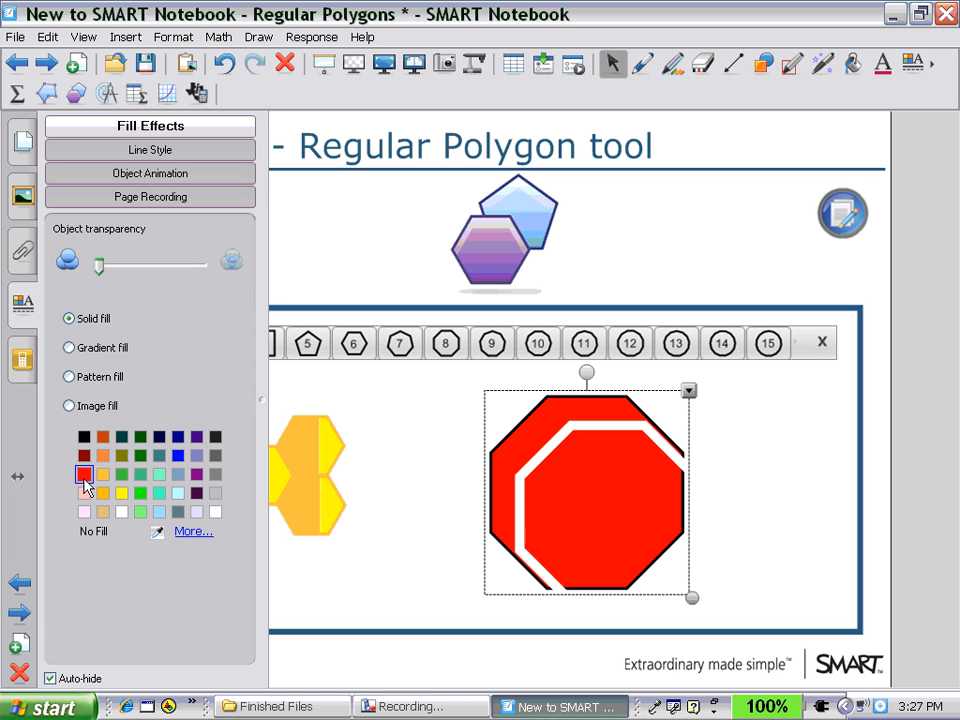
Center the white-outlined octagon inside the red one, widen its outline to the sixth line thickness, and deselect it.
drag(518, 492, 498, 471)
click(502, 481)
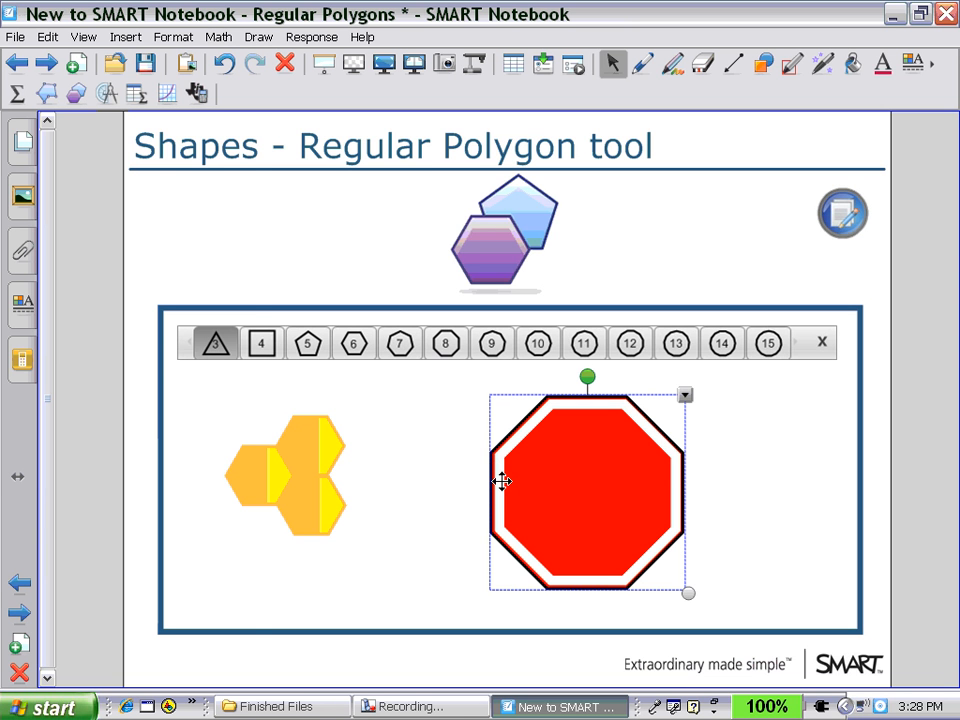
click(25, 318)
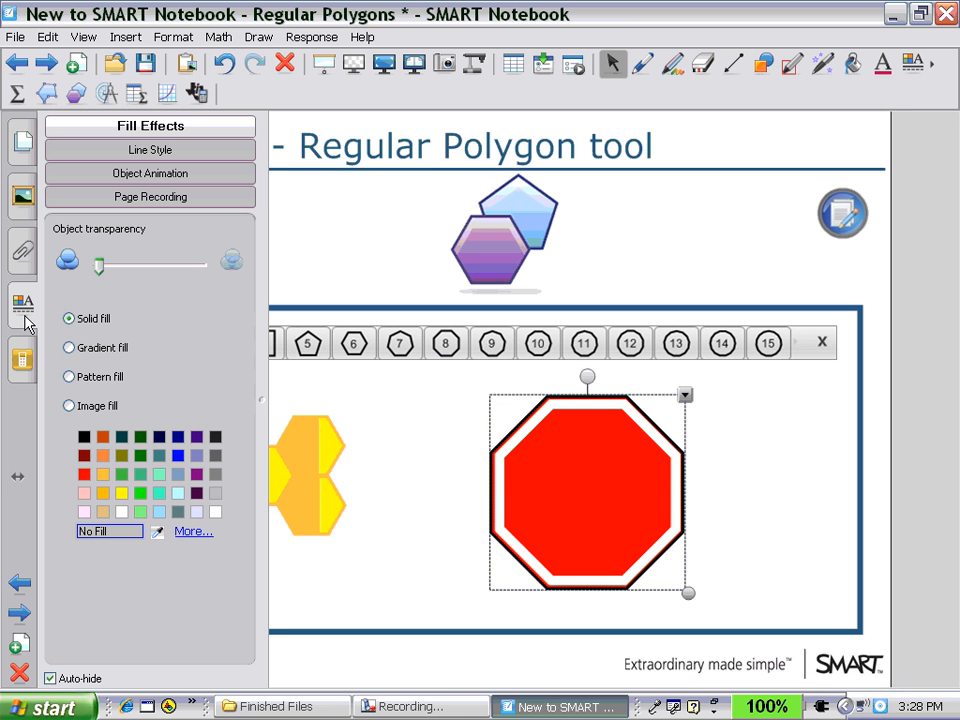
click(89, 152)
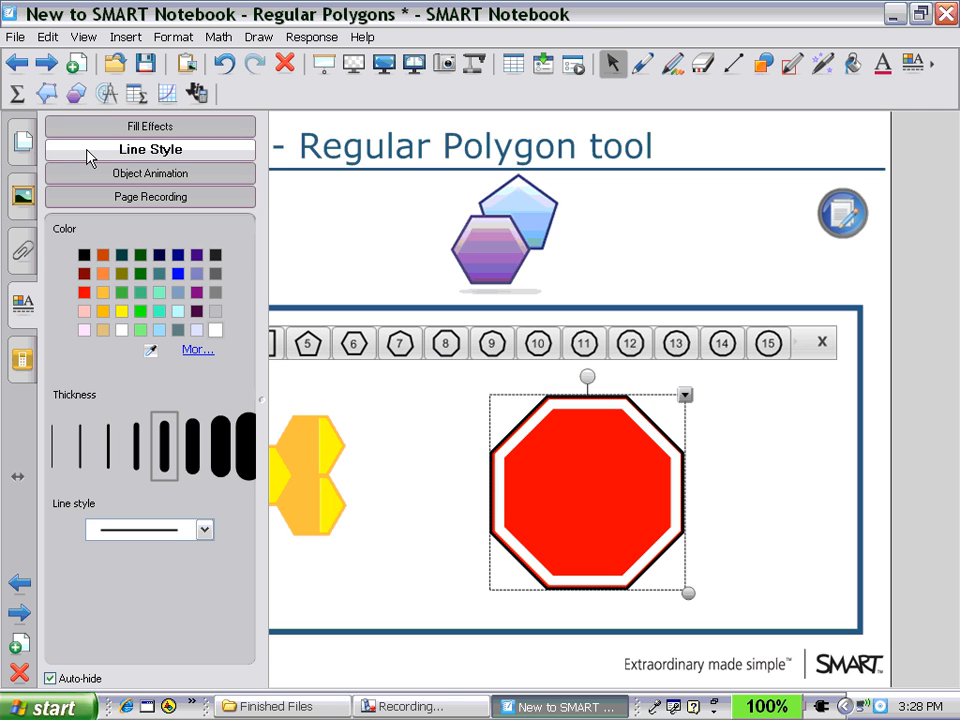
click(193, 447)
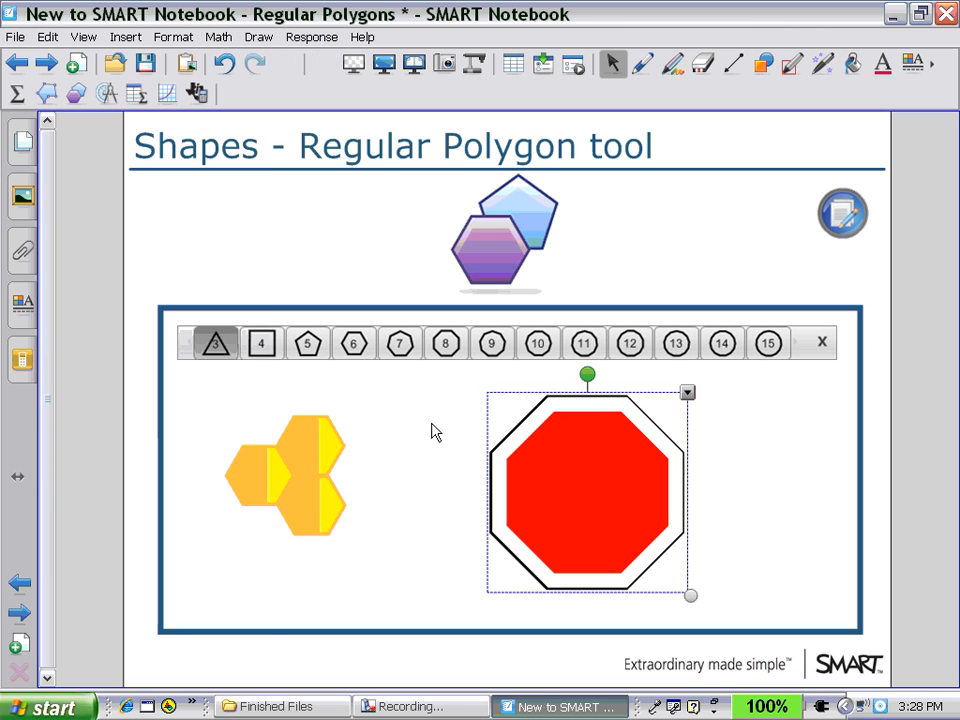
click(433, 432)
Activate the Text tool to add text to the page.
click(880, 70)
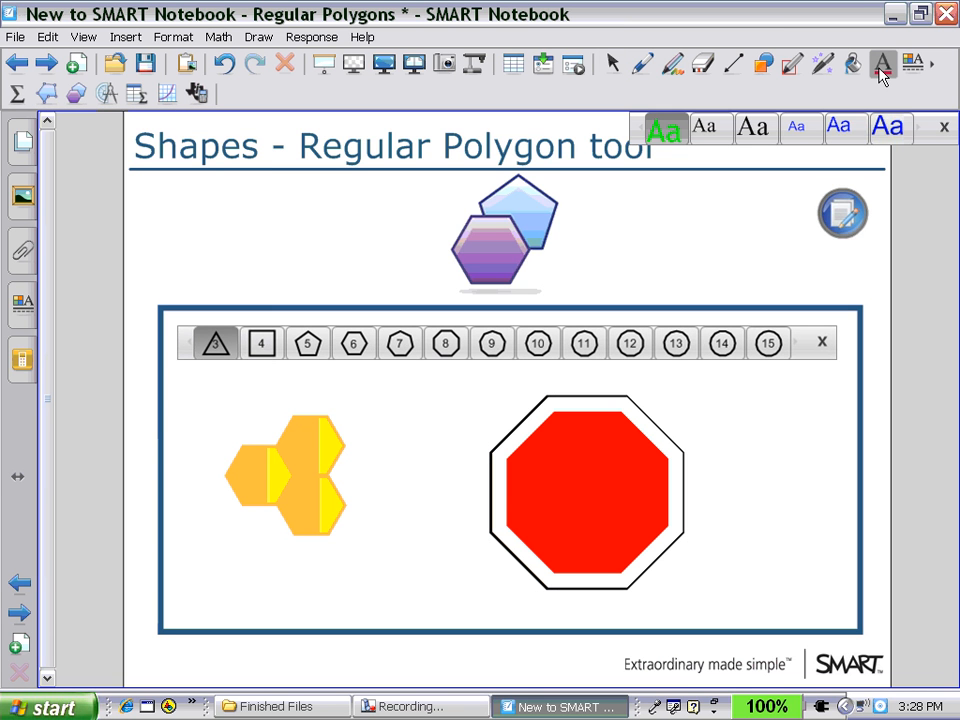